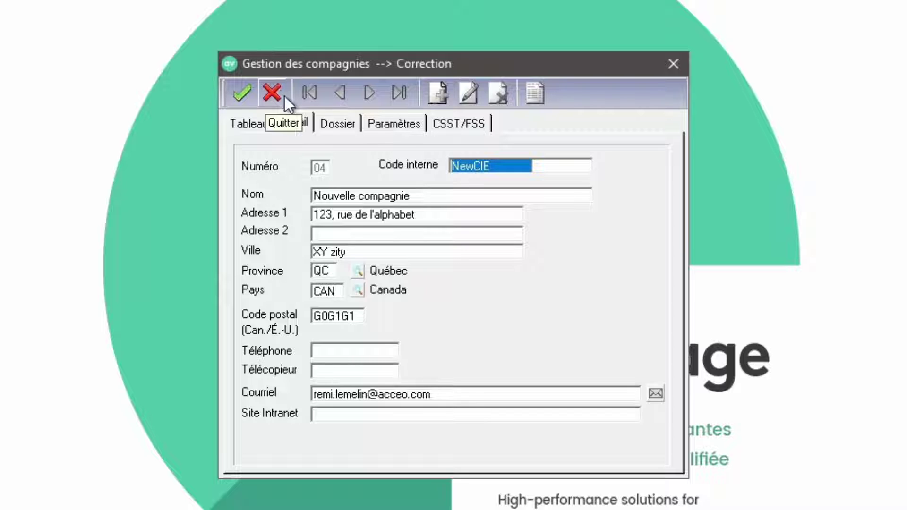
Cancel Correction mode on company 04 'Nouvelle compagnie' so the record returns to Lecture
click(279, 92)
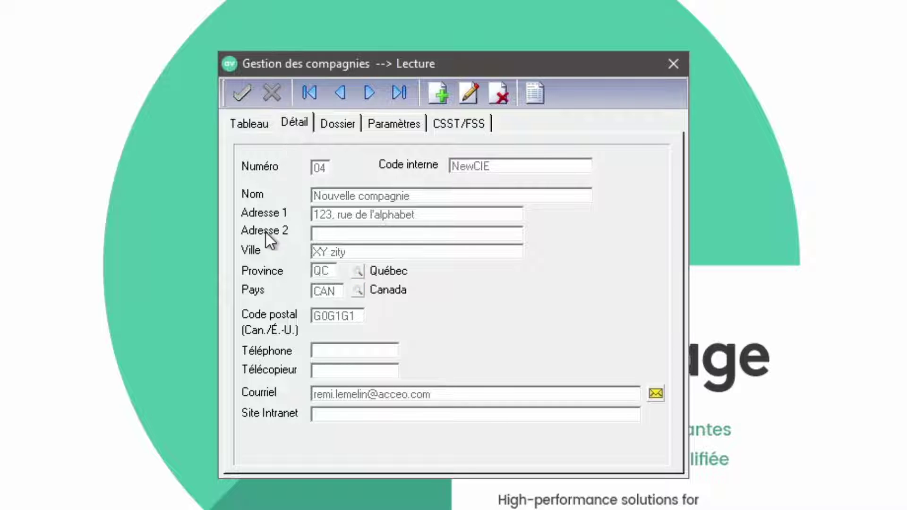
Close the company window and open C/C > Fichier des clients > Gestion des clients
click(675, 67)
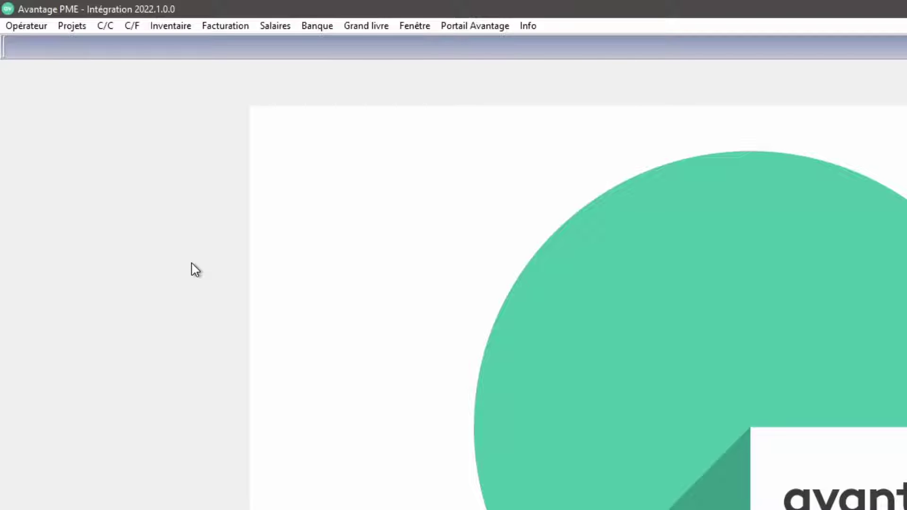
click(105, 26)
mouse_move(130, 44)
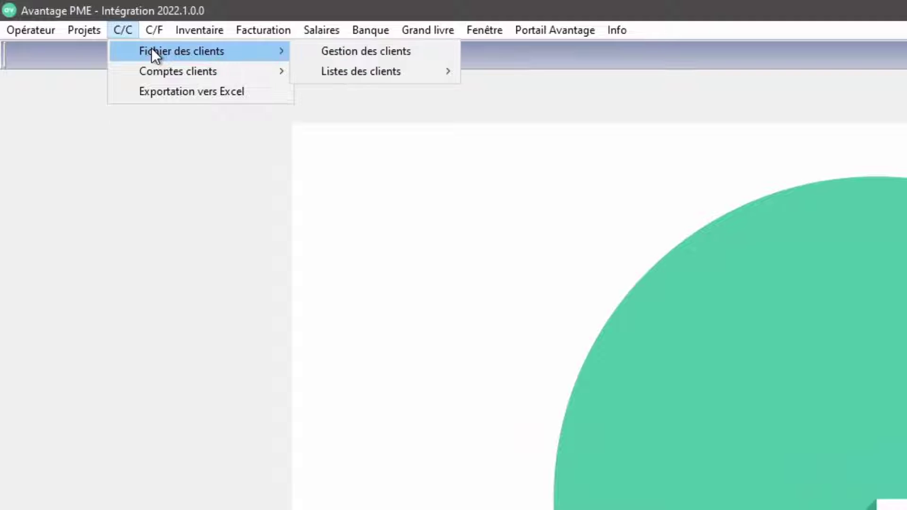
click(358, 51)
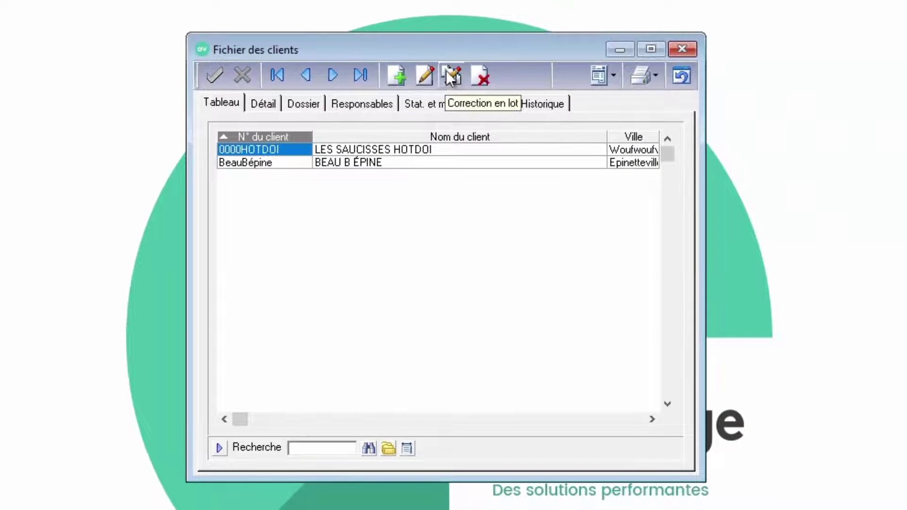
click(660, 164)
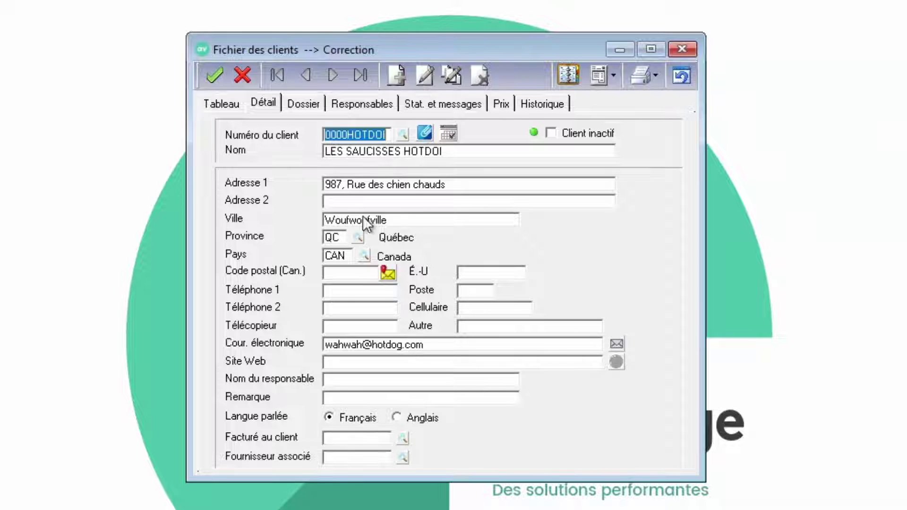
click(243, 73)
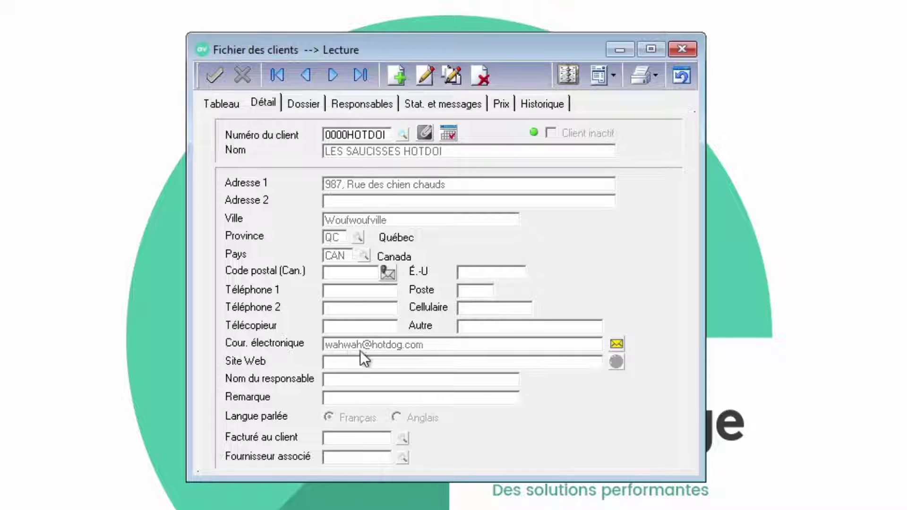
click(331, 74)
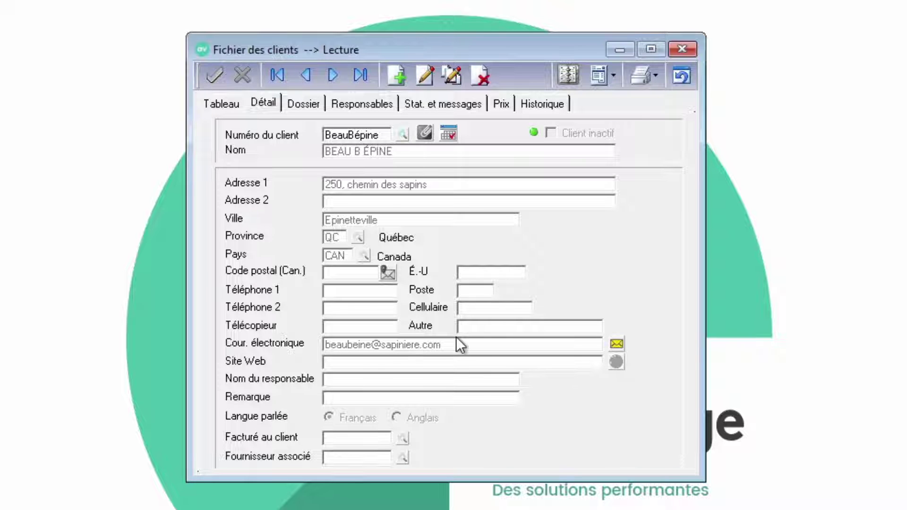
click(681, 48)
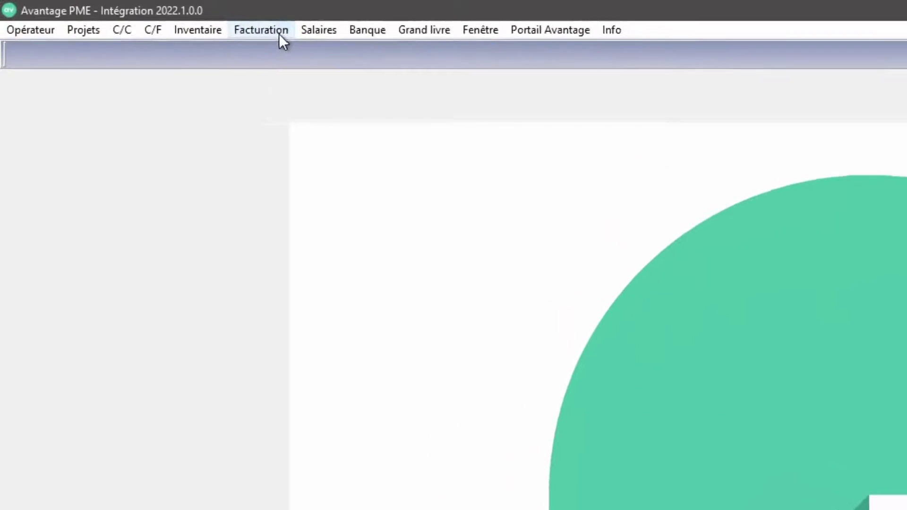
click(279, 35)
mouse_move(443, 131)
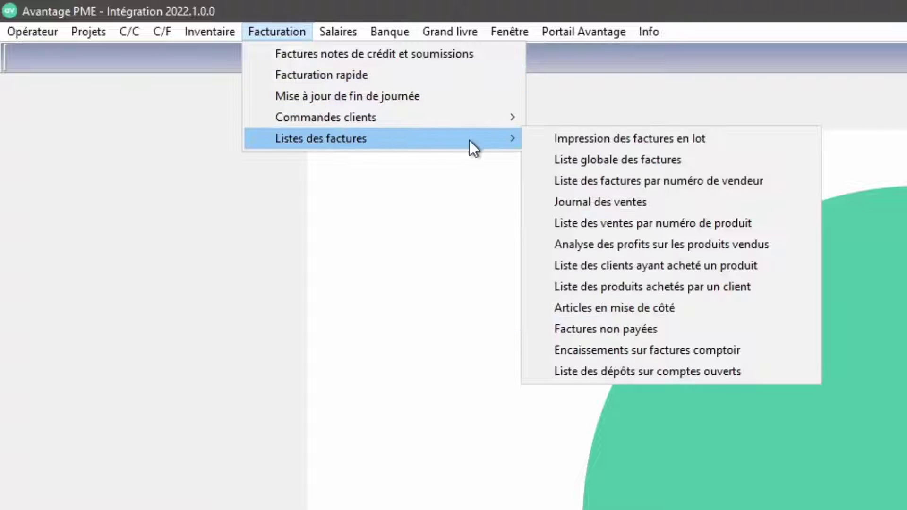
click(776, 262)
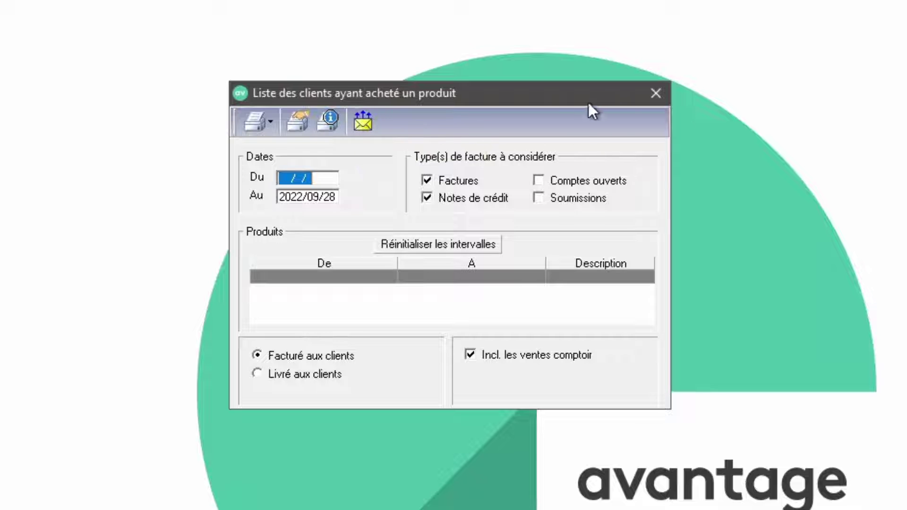
click(656, 93)
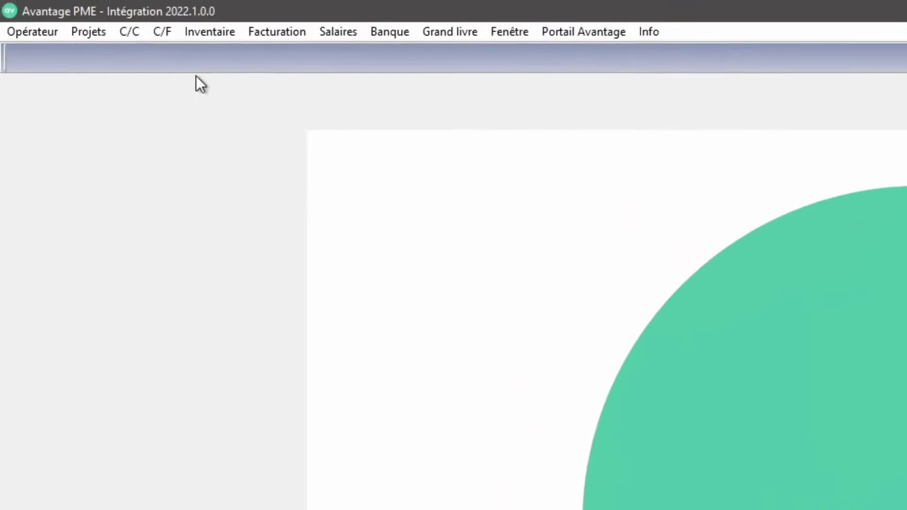
Open the Liste générale des clients report and send it to Cyberimpact (Publipostage)
click(140, 36)
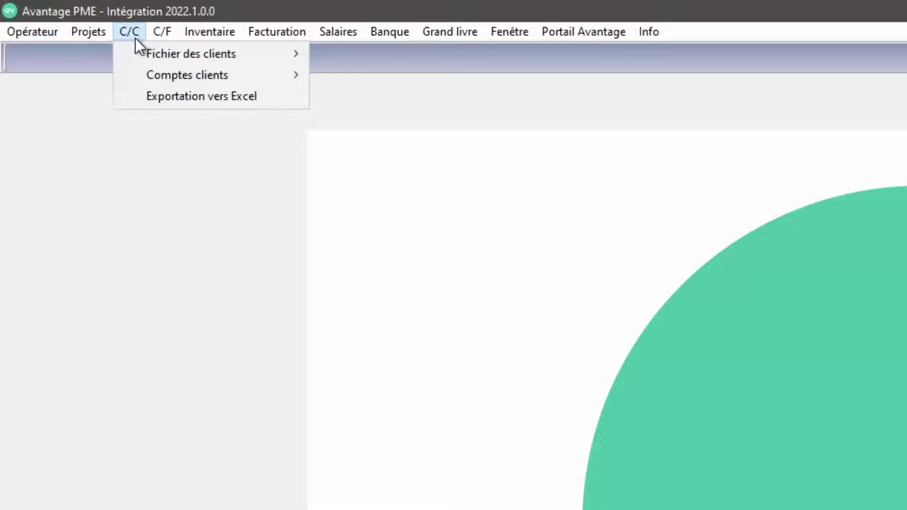
mouse_move(177, 53)
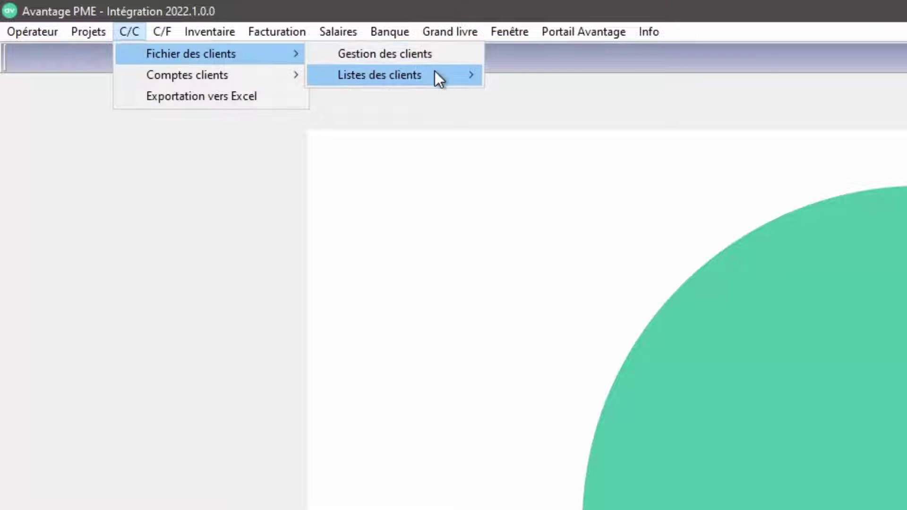
mouse_move(435, 72)
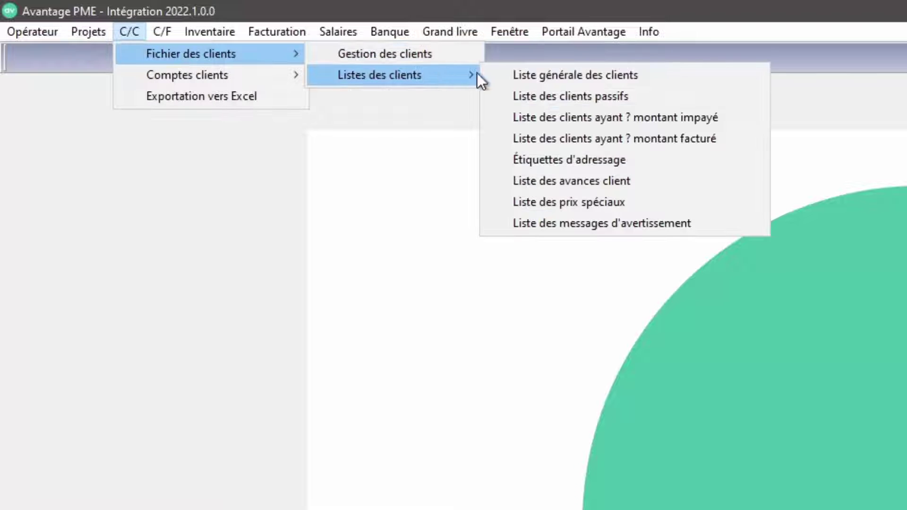
click(654, 72)
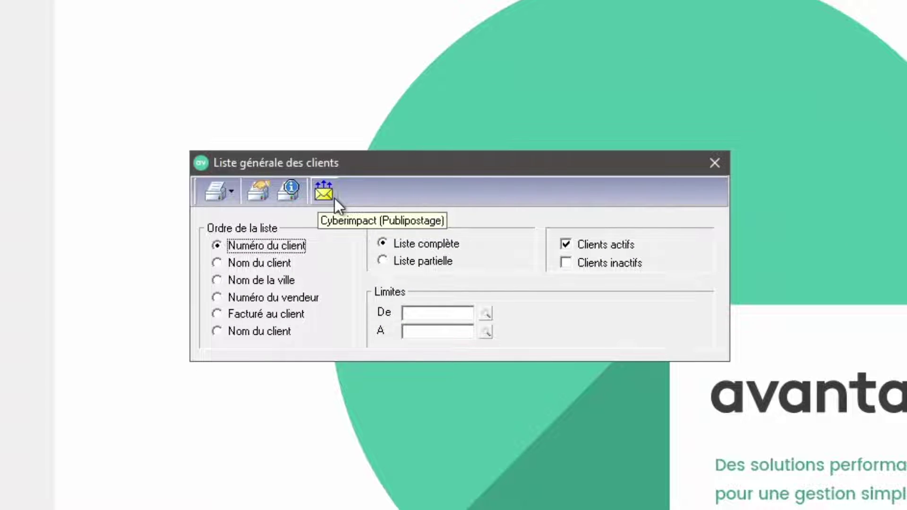
click(324, 192)
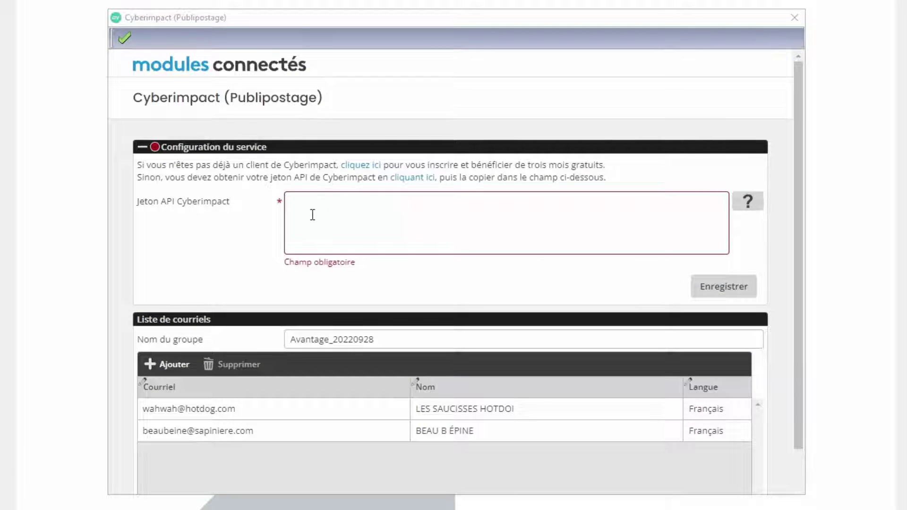
From the empty Jeton API field, follow the 'cliquez ici' link to Cyberimpact's free-account sign-up page
click(312, 215)
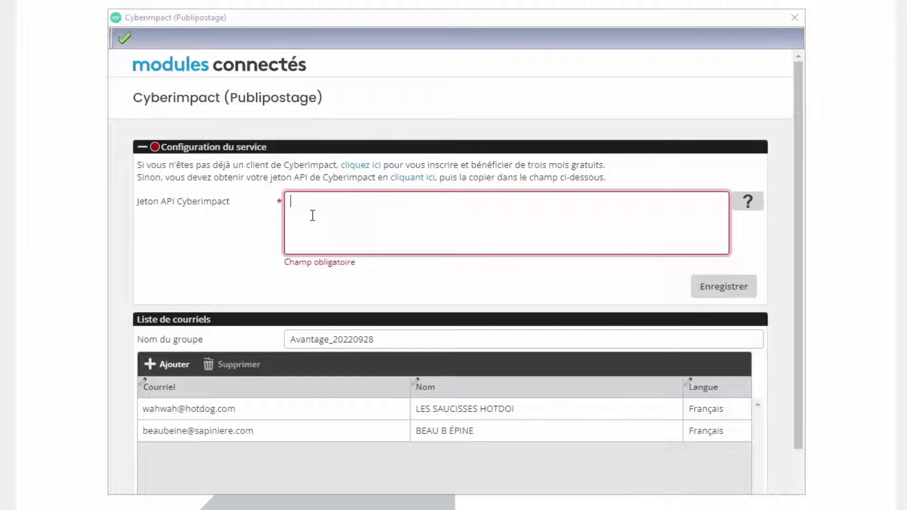
click(351, 166)
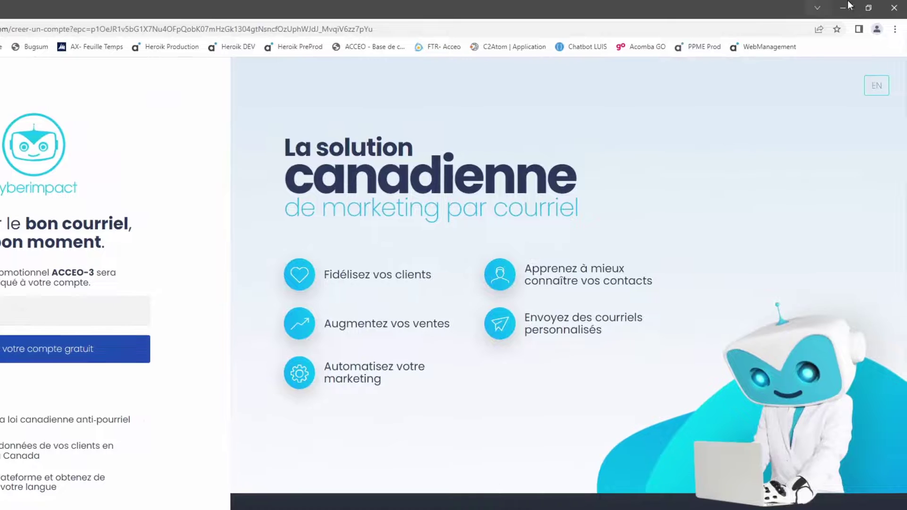
Close the sign-up browser and follow the 'cliquant ici' link to the Cyberimpact login page
click(894, 8)
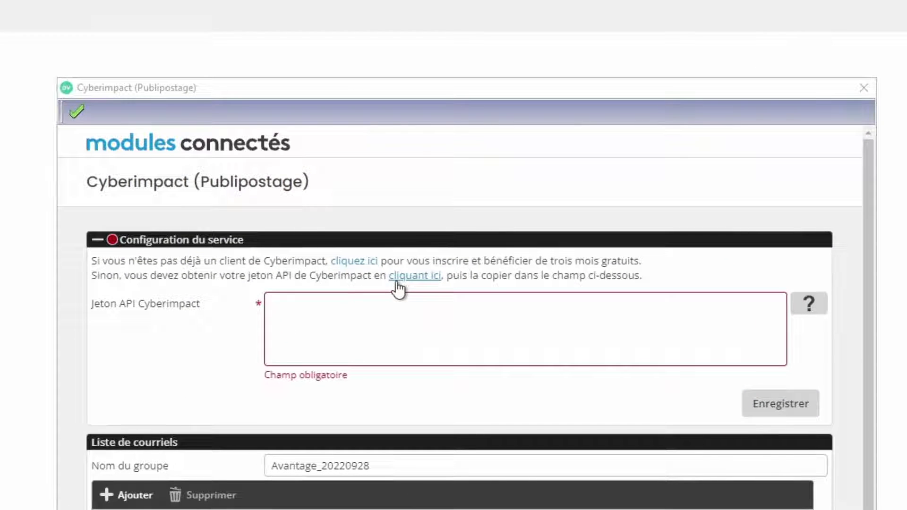
click(396, 265)
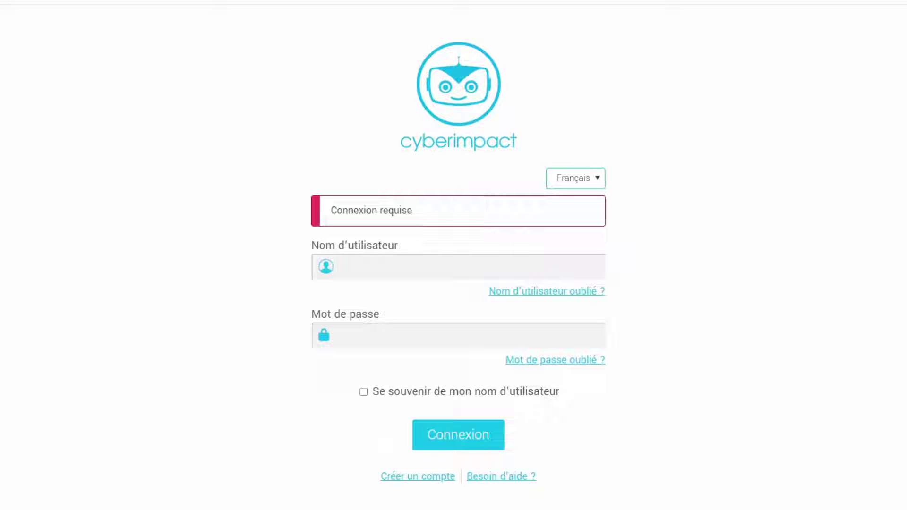
Sign in to Cyberimpact with the account username and password to reach the Jetons d'API page
click(414, 269)
key(ctrl+v)
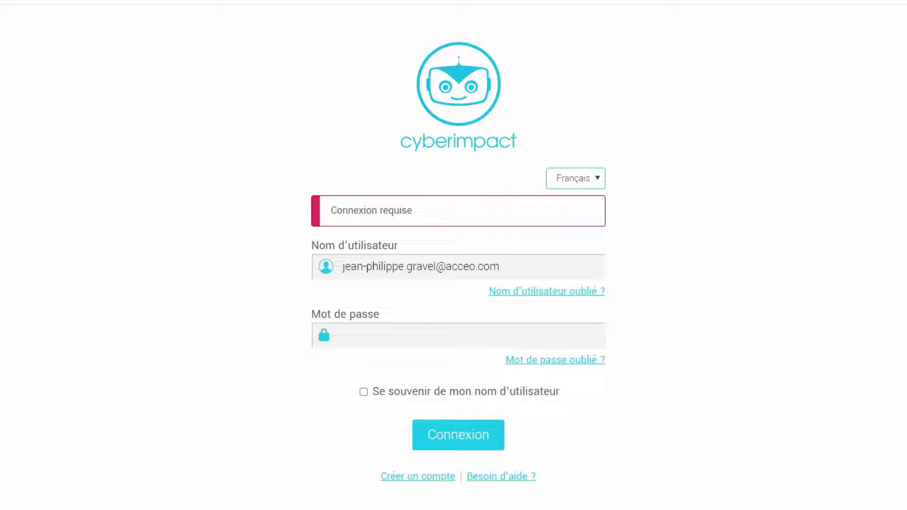
click(359, 334)
key(ctrl+v)
drag(504, 269, 345, 270)
click(395, 291)
click(428, 440)
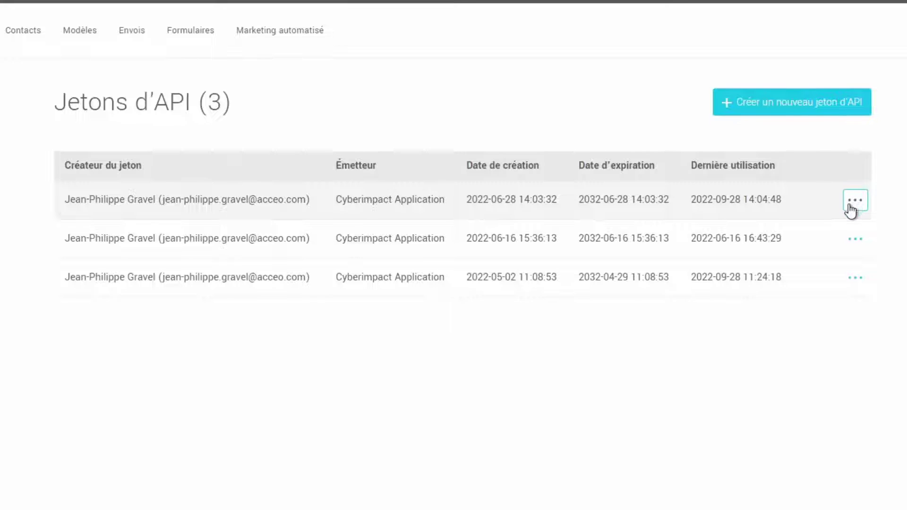
Copy the 2032-06-28 API token to the clipboard and return to Avantage PME
click(850, 211)
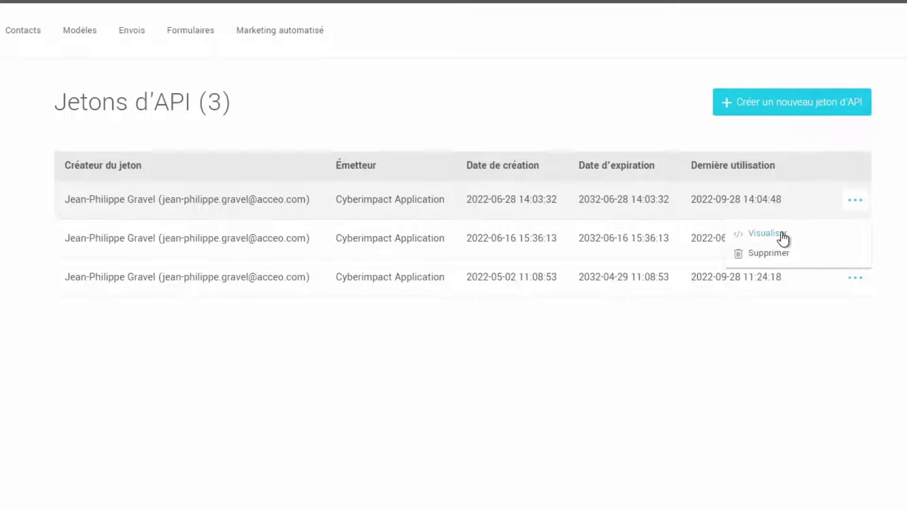
click(806, 237)
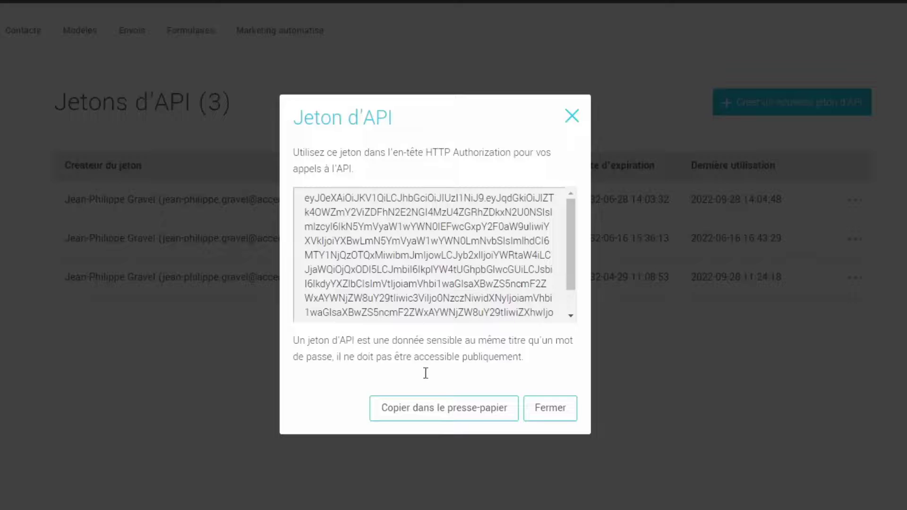
click(416, 418)
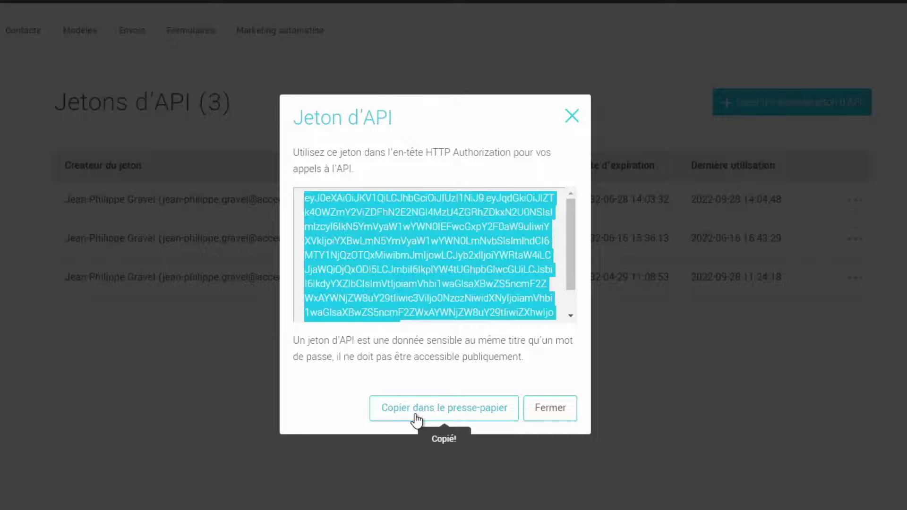
click(536, 414)
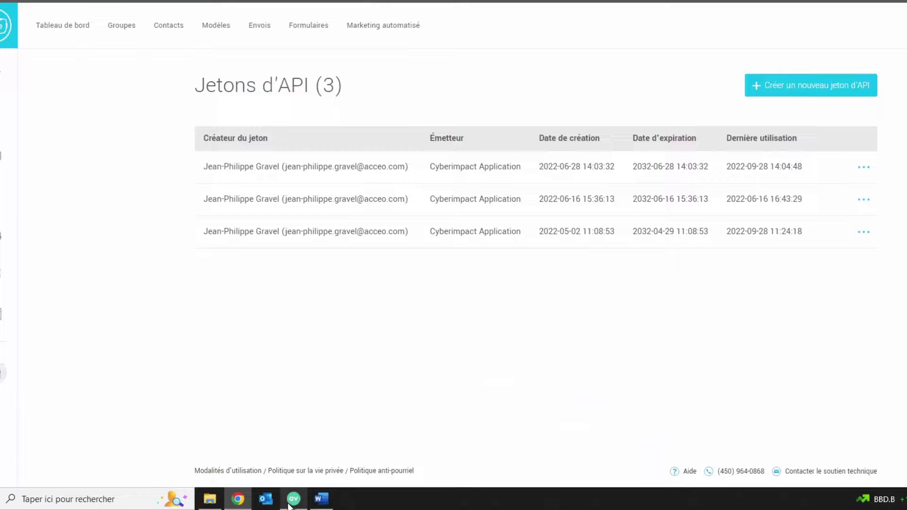
click(293, 498)
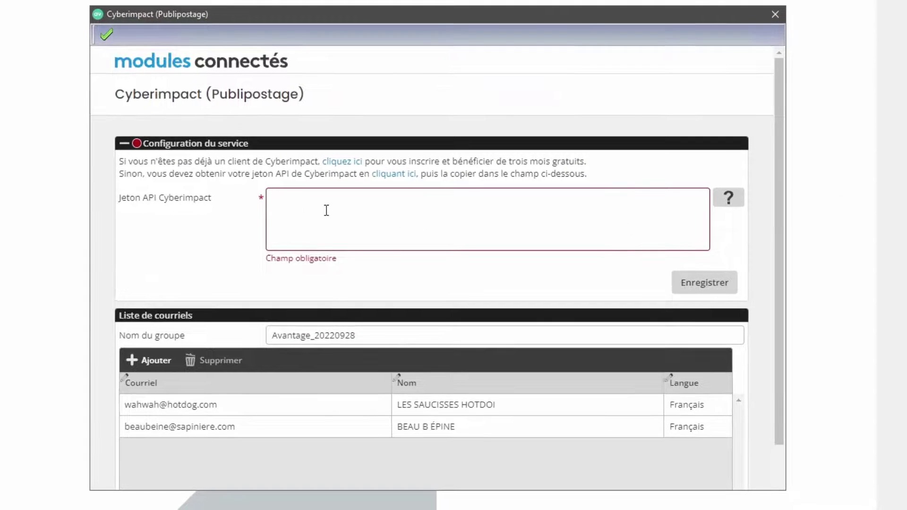
Paste the API token, save the service configuration, and collapse the Configuration du service section
click(424, 175)
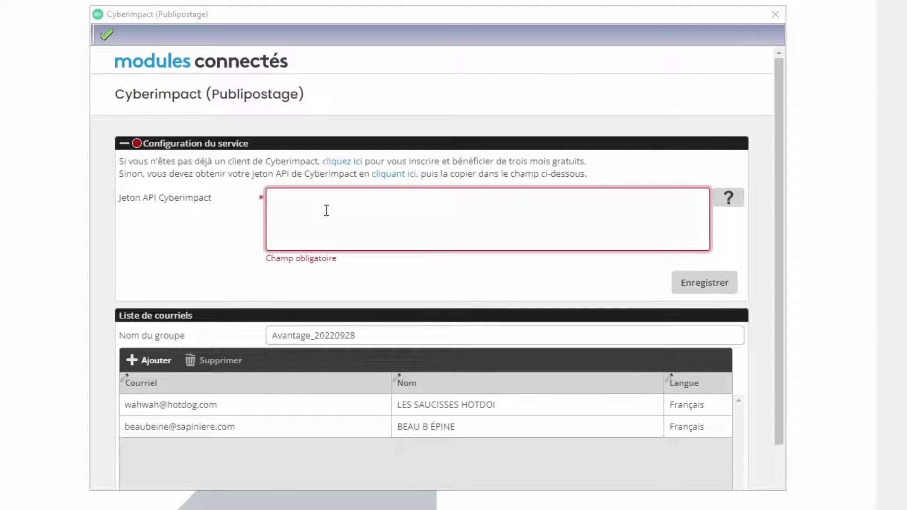
key(ctrl+v)
click(694, 281)
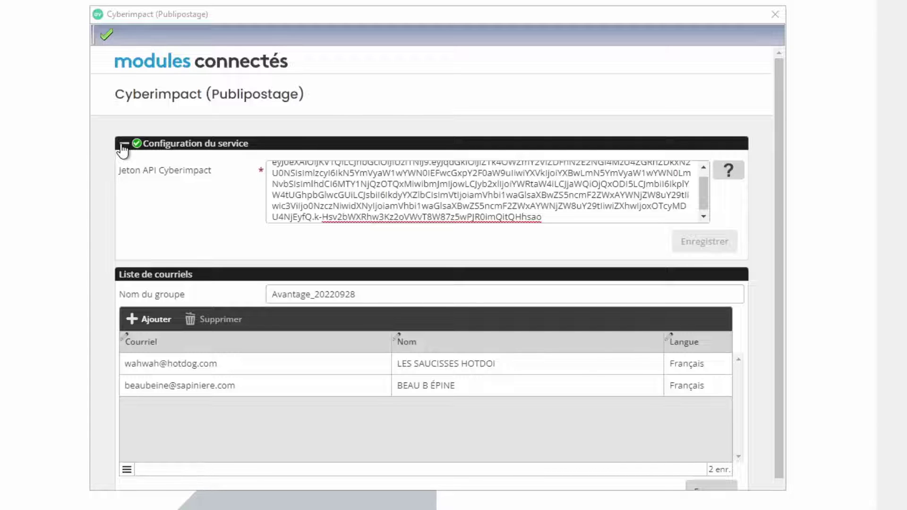
click(122, 147)
click(387, 184)
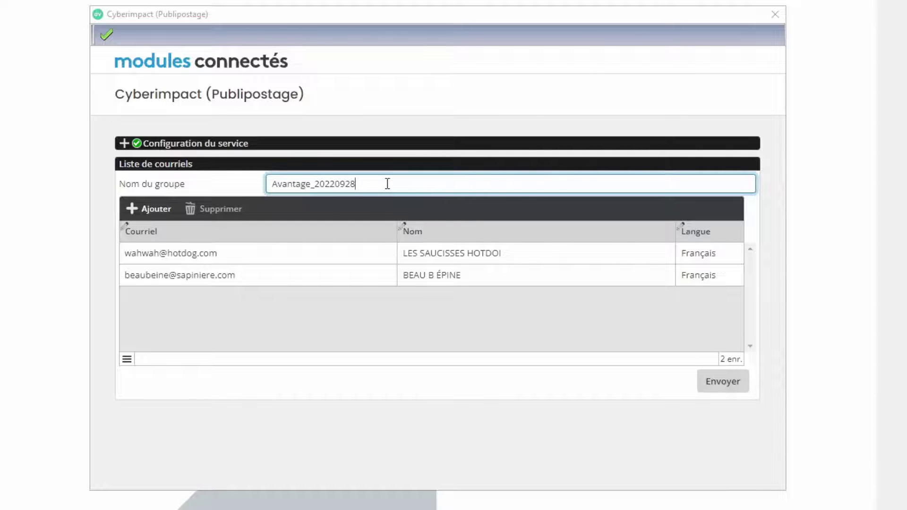
Rename the email group from Avantage_20220928 to 'Saucisse BBQ'
key(BackSpace)
key(BackSpace)
key(BackSpace)
key(BackSpace)
key(BackSpace)
key(BackSpace)
key(BackSpace)
key(BackSpace)
key(BackSpace)
key(BackSpace)
key(BackSpace)
key(BackSpace)
key(BackSpace)
key(BackSpace)
key(BackSpace)
key(BackSpace)
key(BackSpace)
text(Saucisse BBQ)
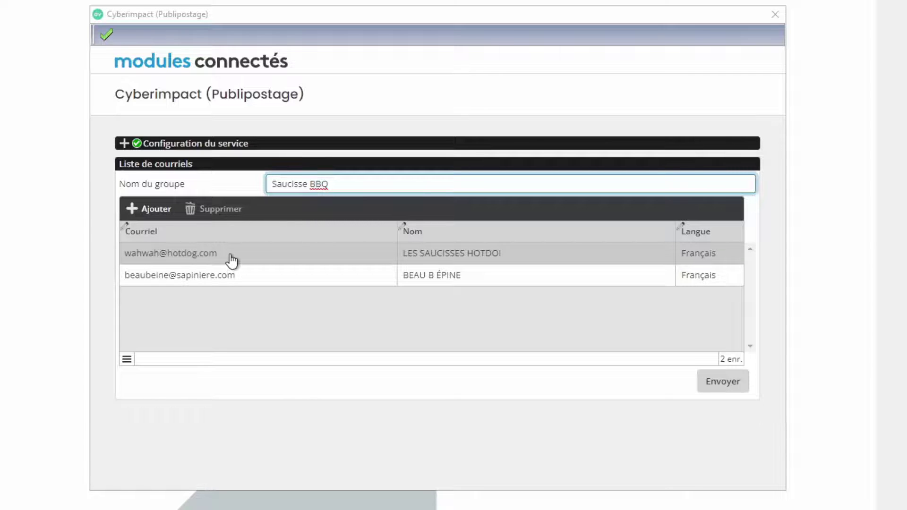
click(180, 258)
click(172, 253)
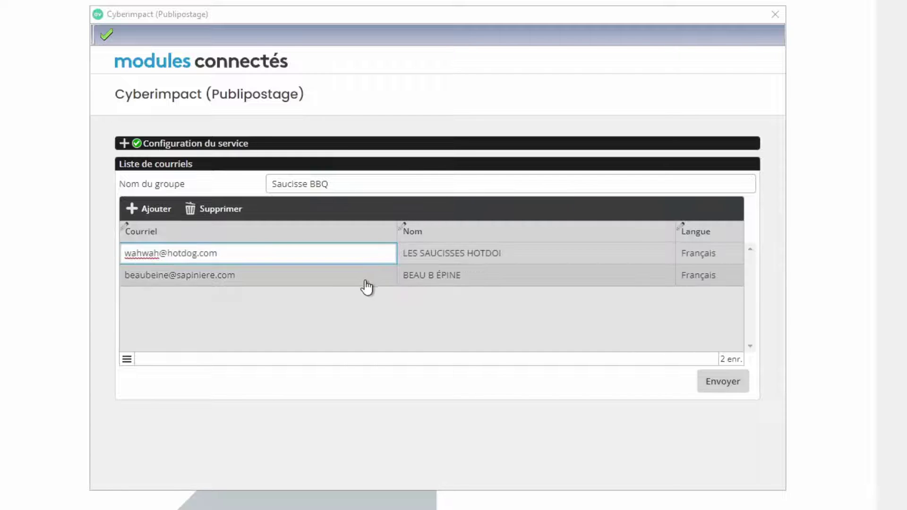
Leave the two contacts' names and languages unchanged, then add a blank third contact row
click(432, 283)
click(451, 278)
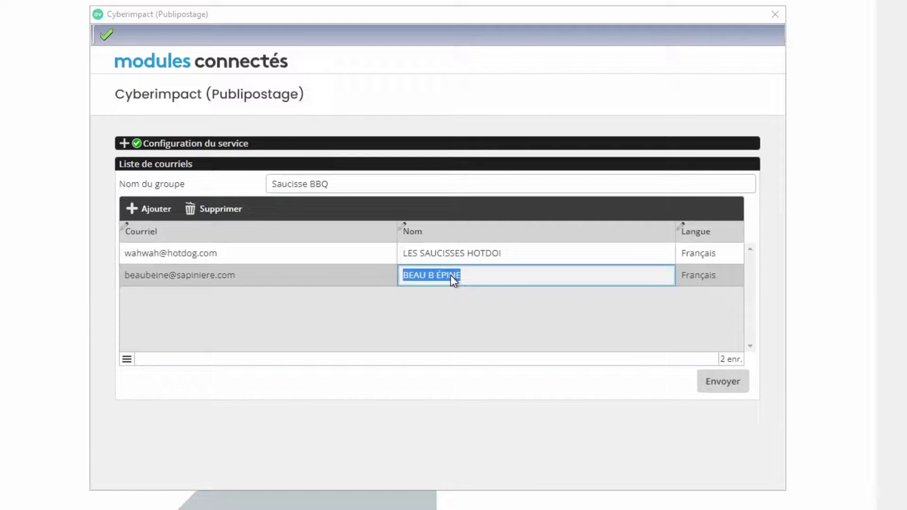
click(695, 282)
click(708, 253)
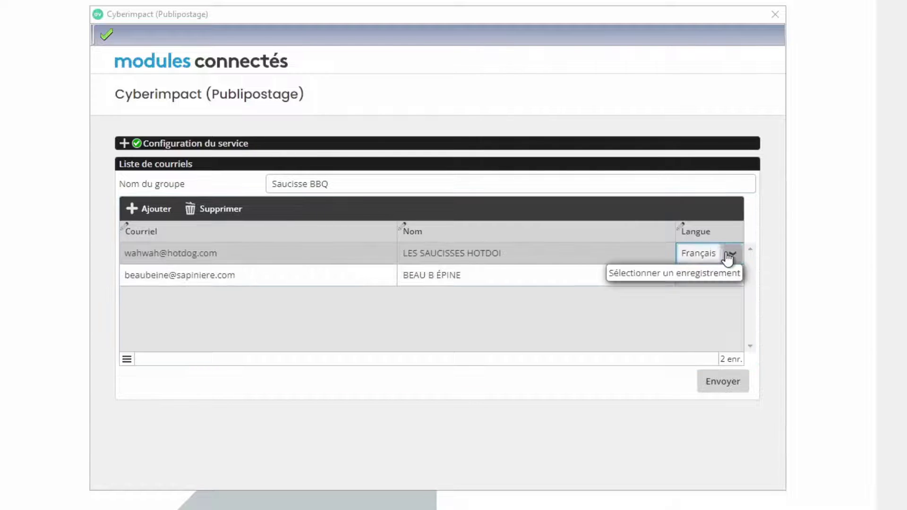
click(727, 253)
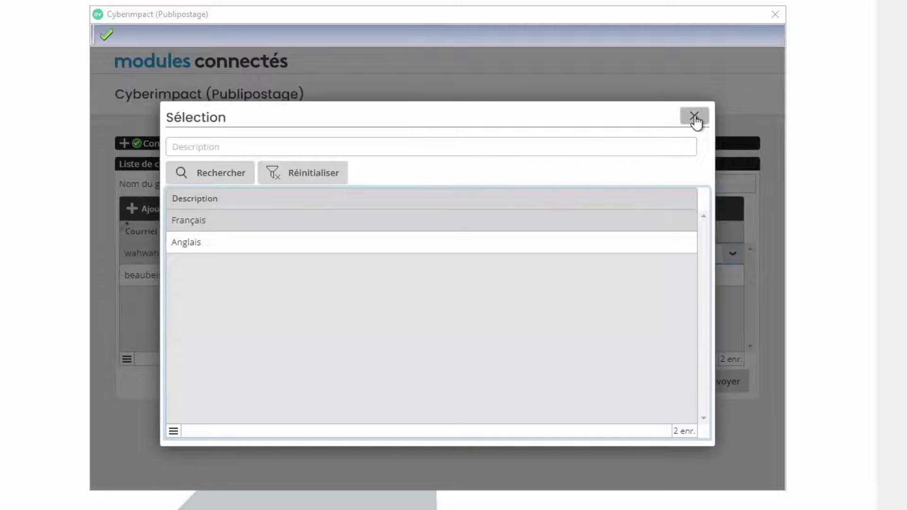
click(693, 116)
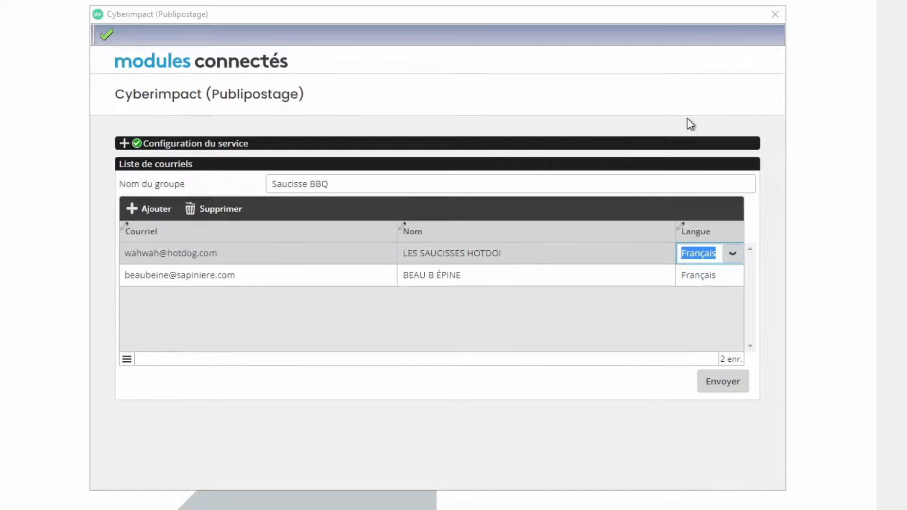
click(262, 267)
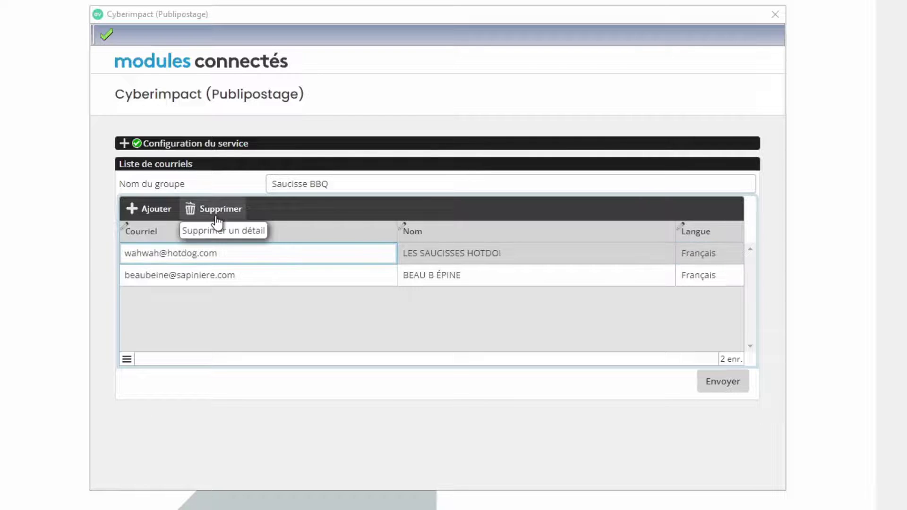
click(152, 211)
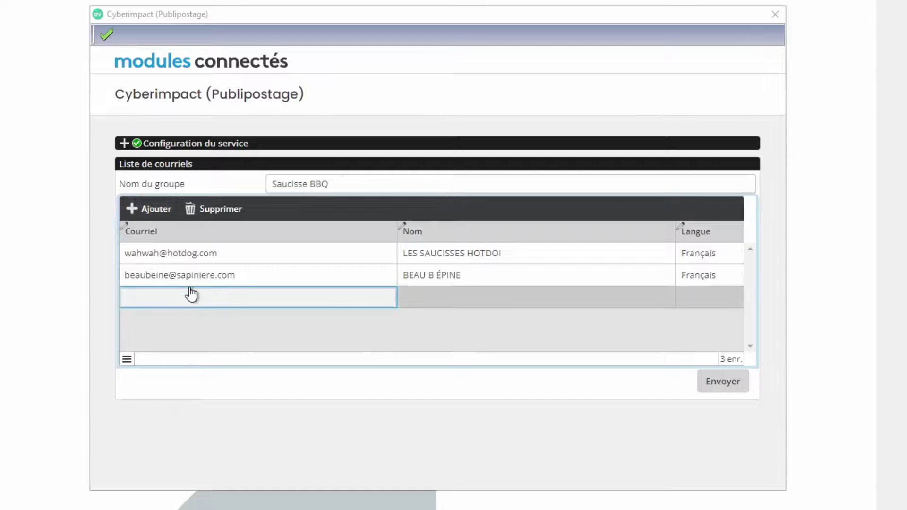
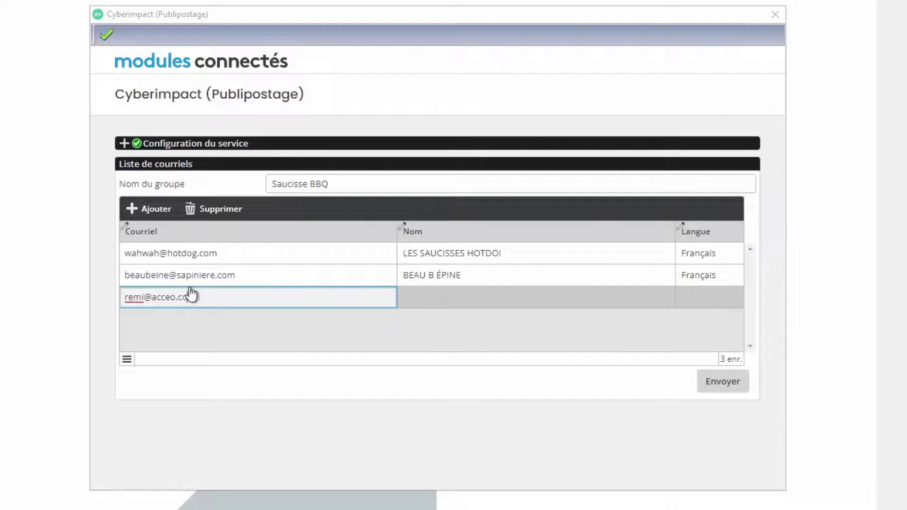
Fill the third contact's email and name, set language to Anglais, and send the group to Cyberimpact
key(Return)
click(459, 303)
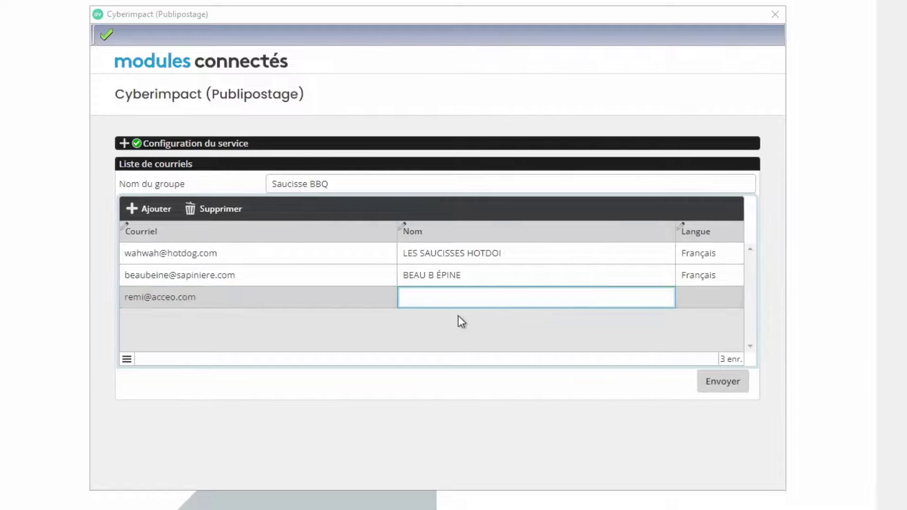
text(remi)
key(Tab)
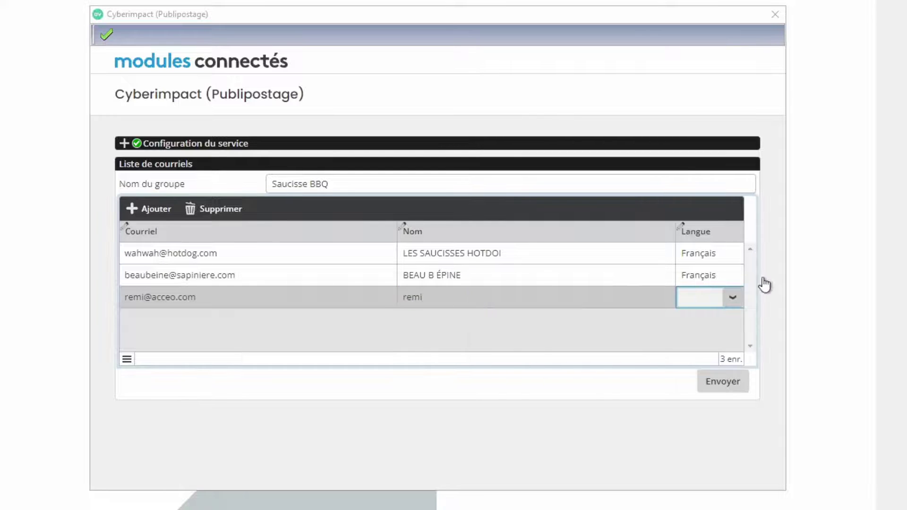
click(731, 298)
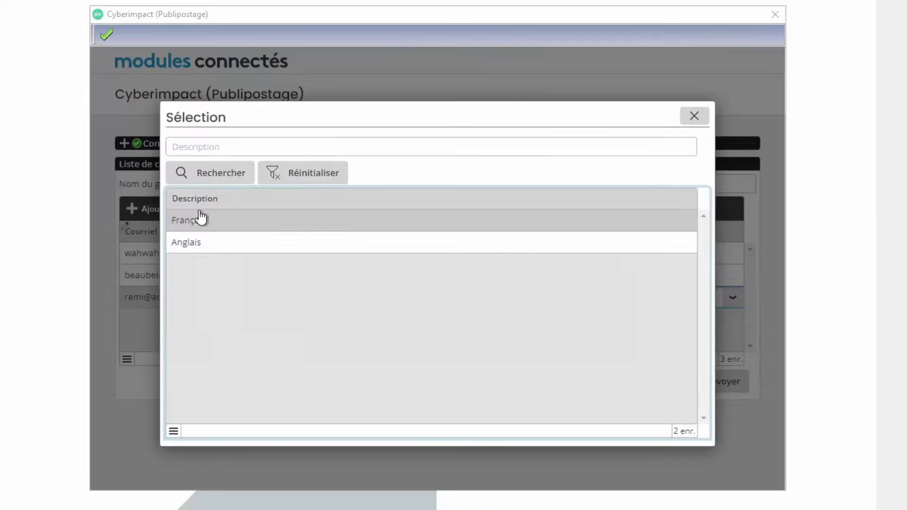
double_click(194, 253)
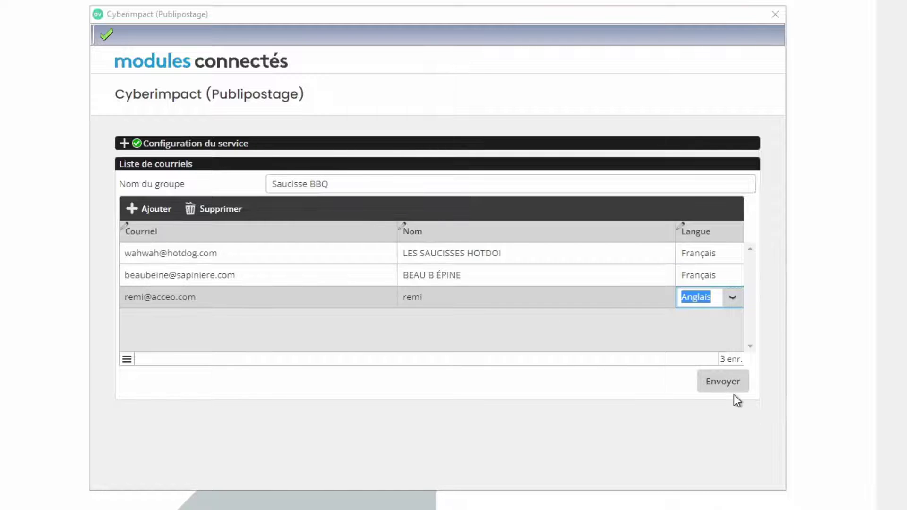
click(708, 385)
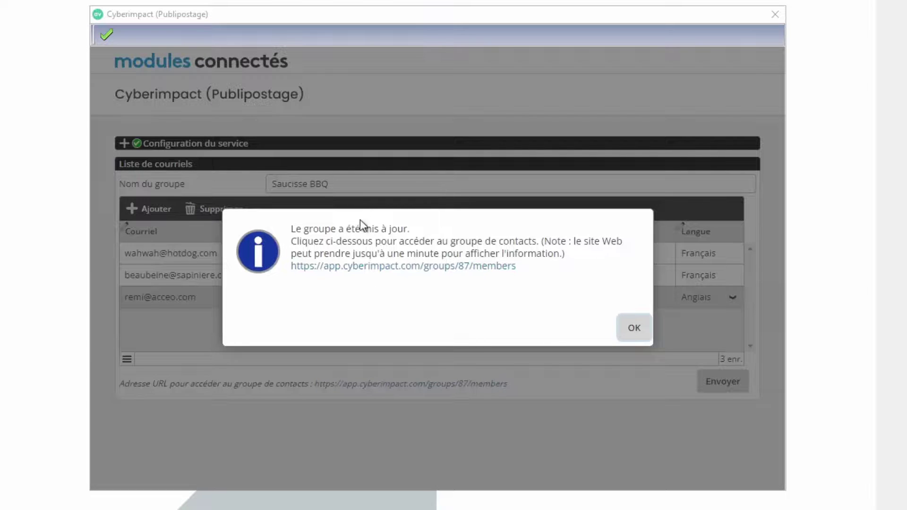
View the Saucisse BBQ group page in Cyberimpact from the dialog link, then return to Avantage PME
click(357, 267)
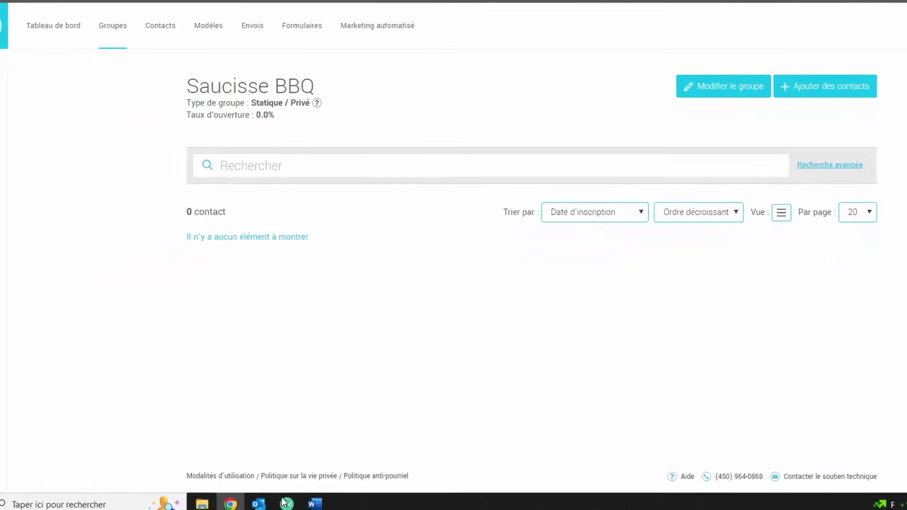
click(283, 503)
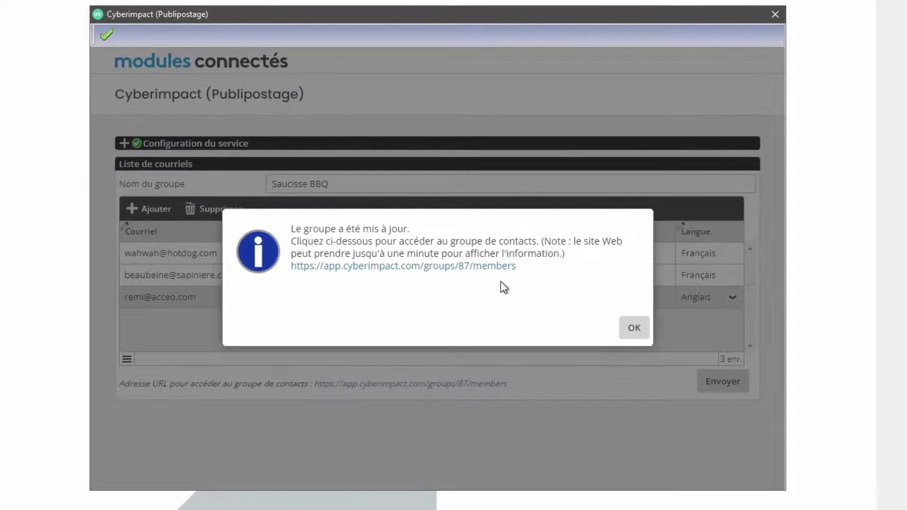
Reopen the group's Cyberimpact page, dismiss the group-updated message, and accept to close the mailing window
click(417, 268)
click(636, 330)
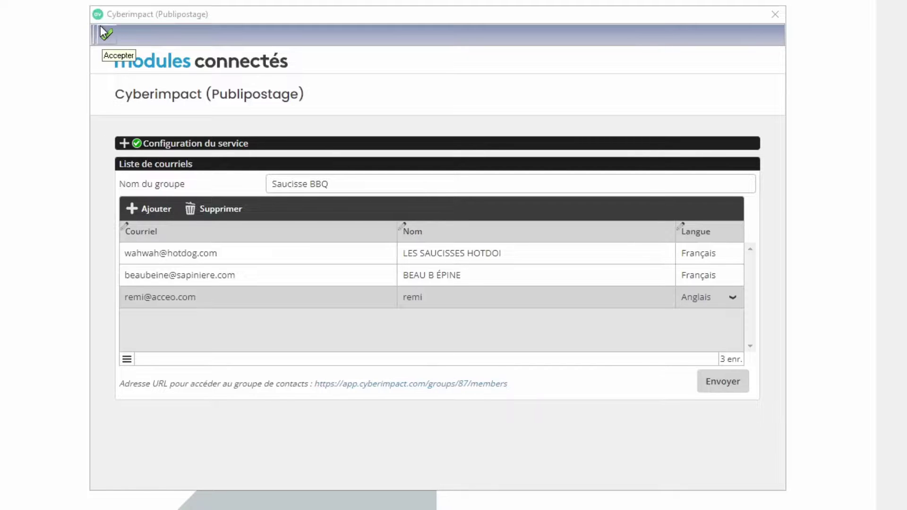
click(101, 38)
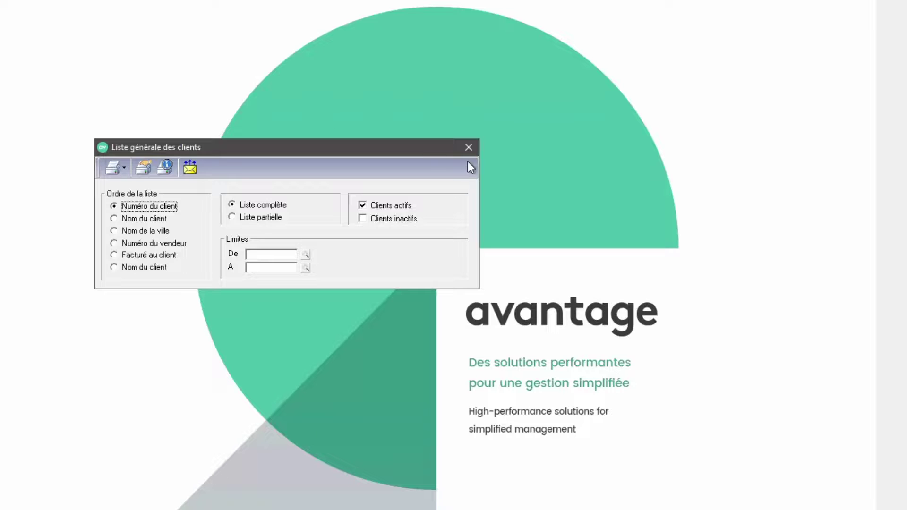
Launch Cyberimpact (Publipostage) from the Liste générale des clients toolbar envelope icon
click(189, 167)
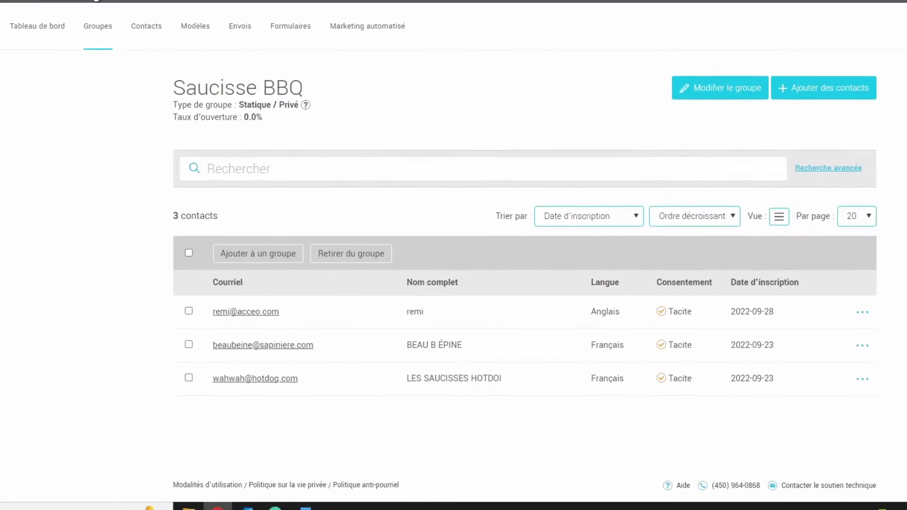
Open the Groupes list and select 'Saucisse BBQ' to display its three contacts
click(95, 30)
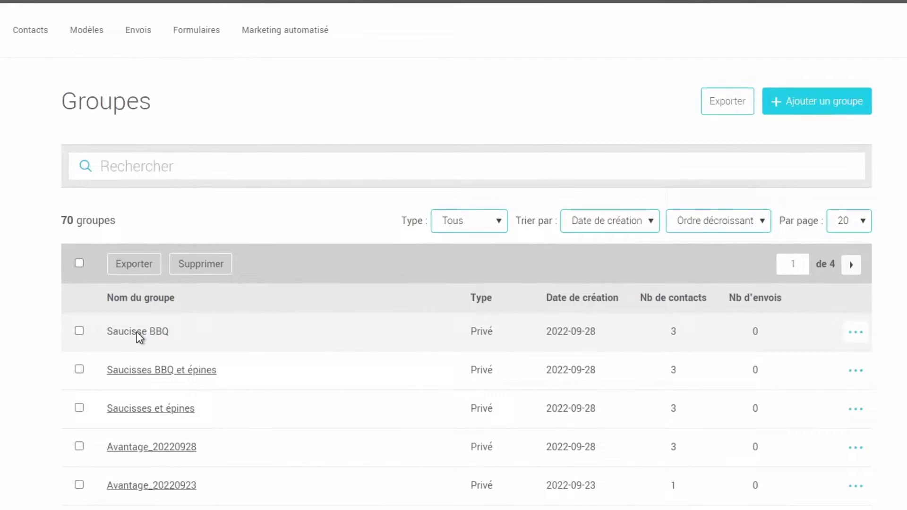
click(136, 331)
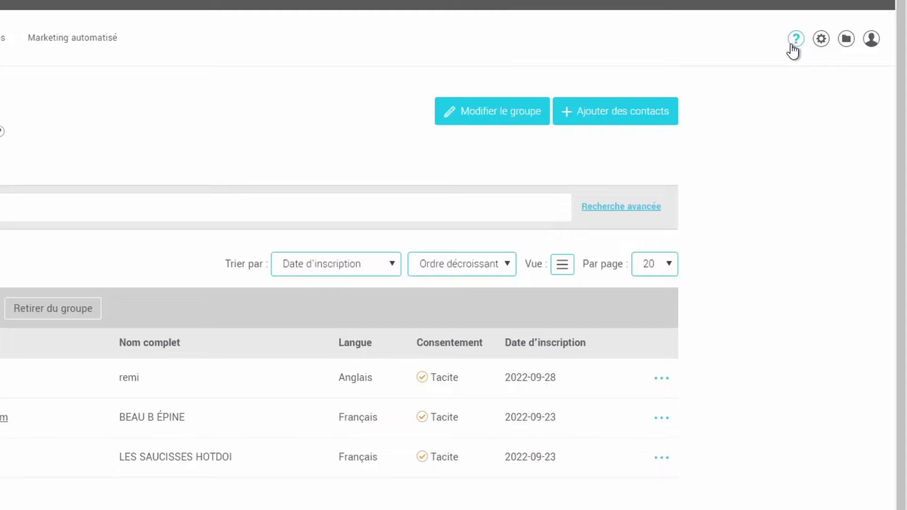
Browse the Groupes help articles, then bring up the 'Nous joindre' page down to its email form
click(792, 45)
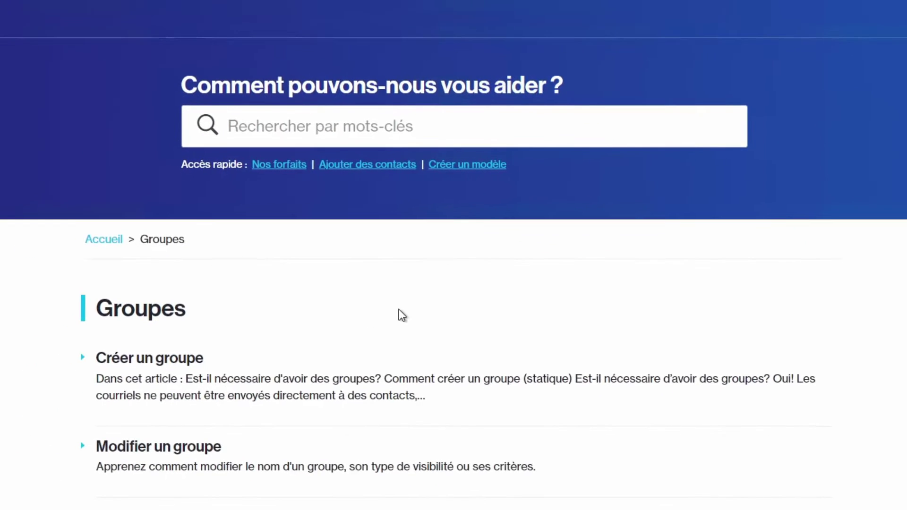
scroll(402, 313, down, 10)
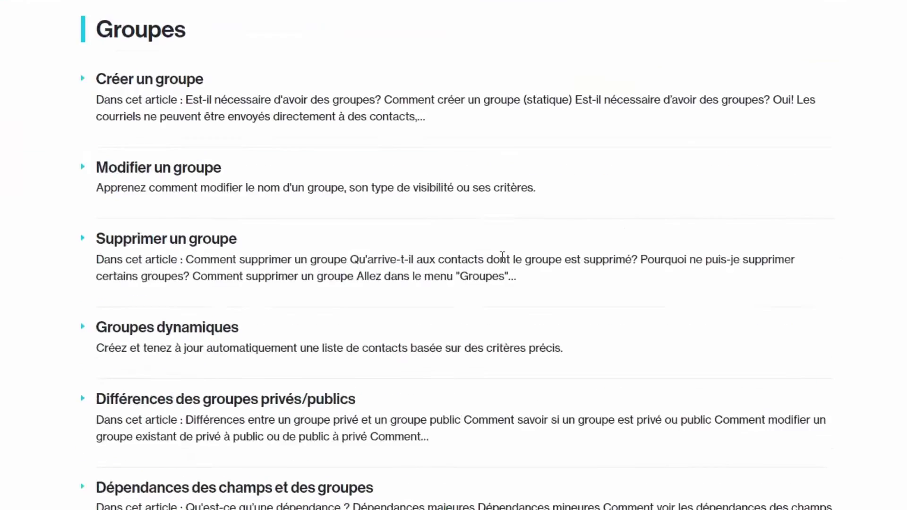
scroll(618, 262, up, 10)
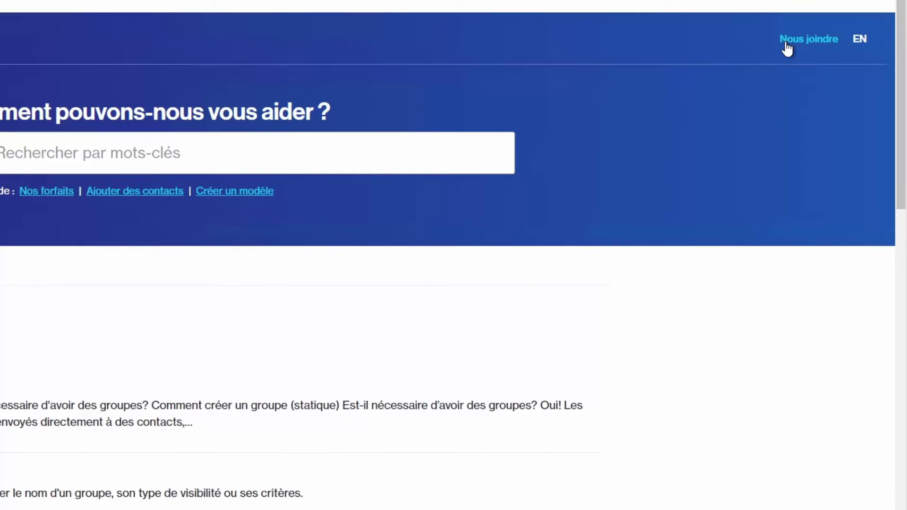
click(786, 45)
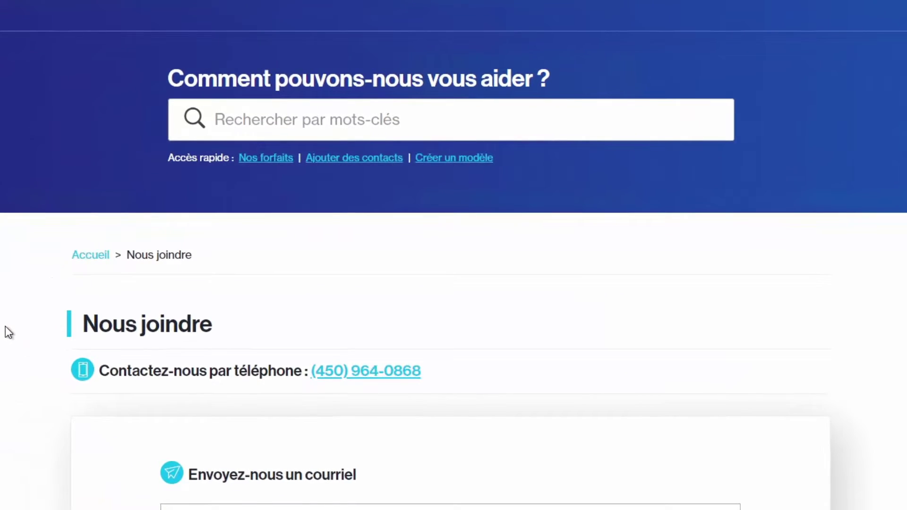
scroll(8, 332, down, 5)
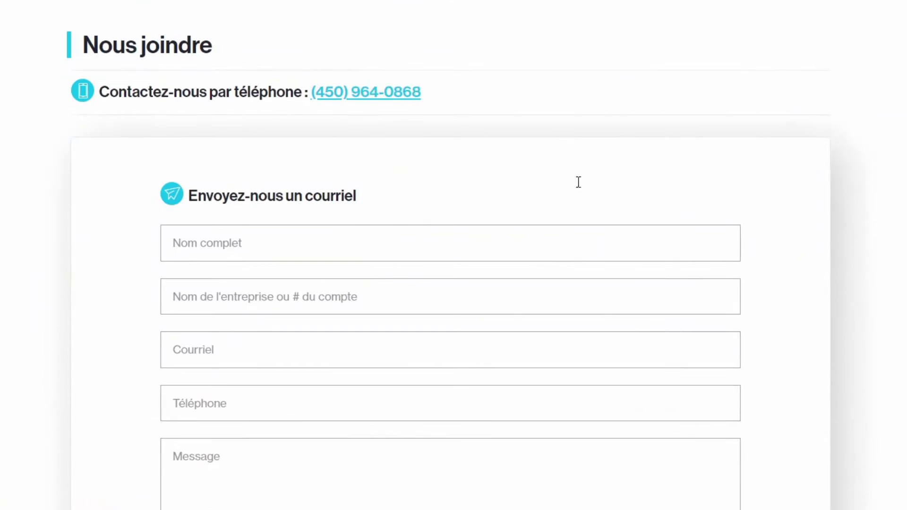